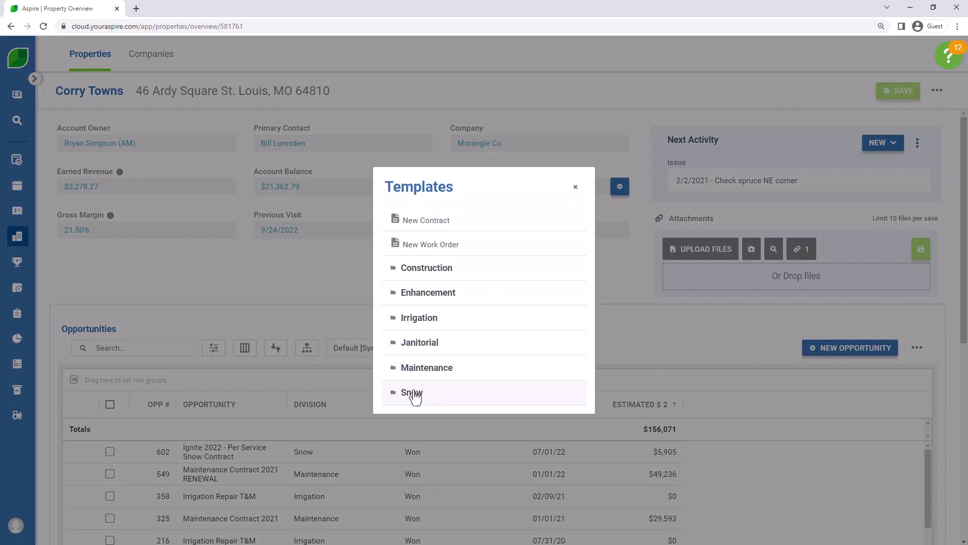
Step: Start a new blank contract for the property and name the opportunity Per Service Snow Contract
click(414, 393)
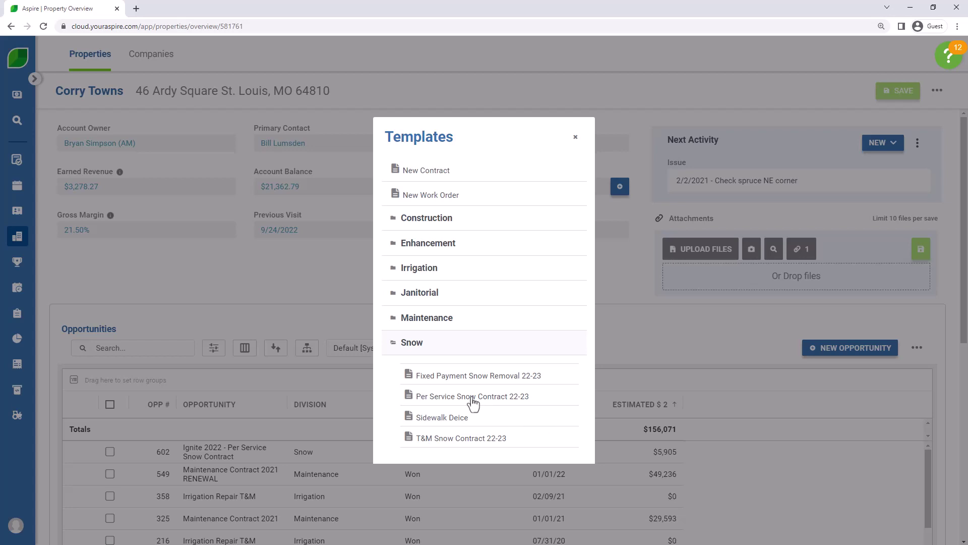
click(431, 171)
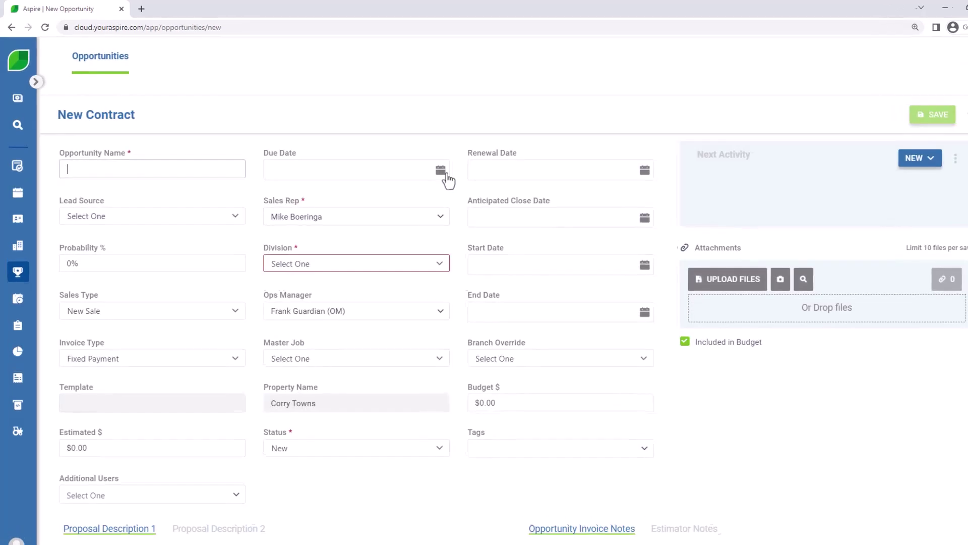
text(P)
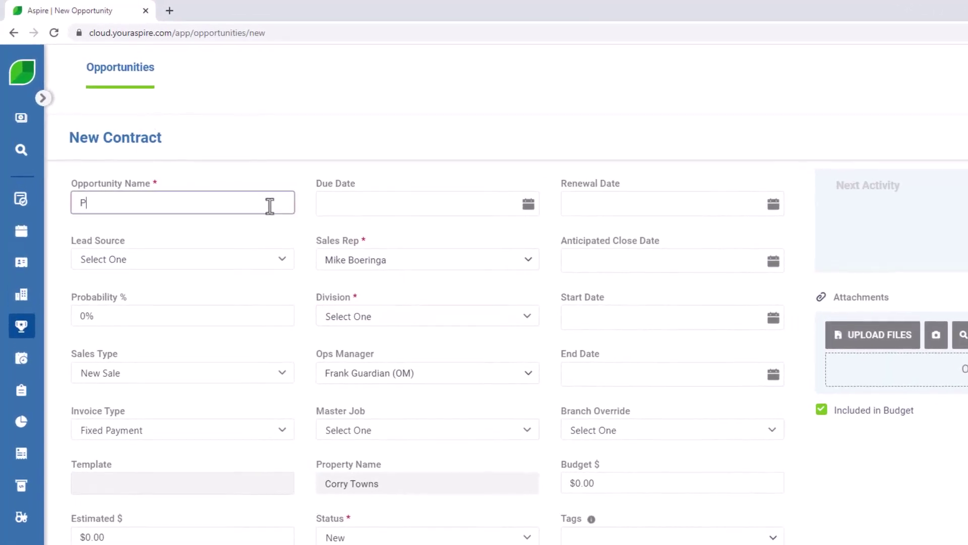
text(er Service Sn)
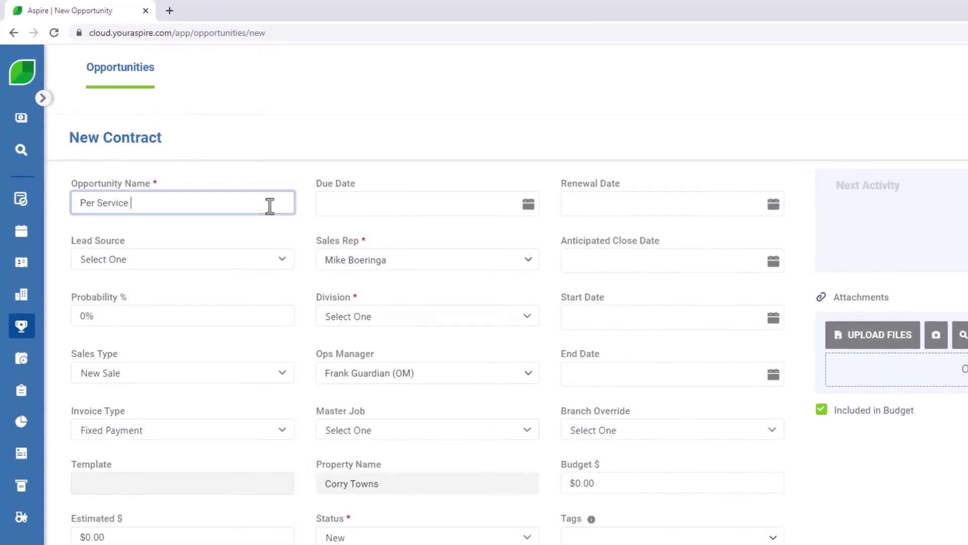
text(ow Contract)
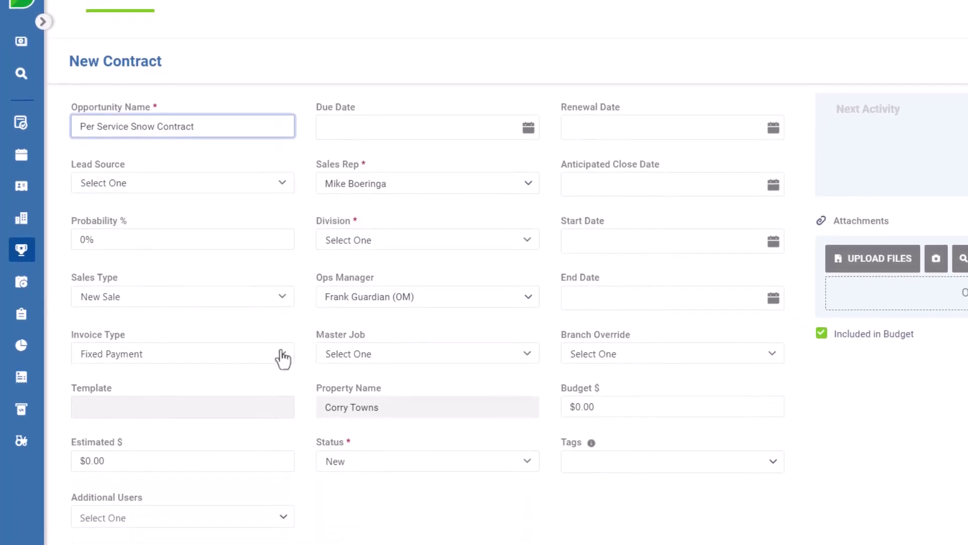
Step: Set the contract's invoice type to Per Service and its division to Snow
click(283, 356)
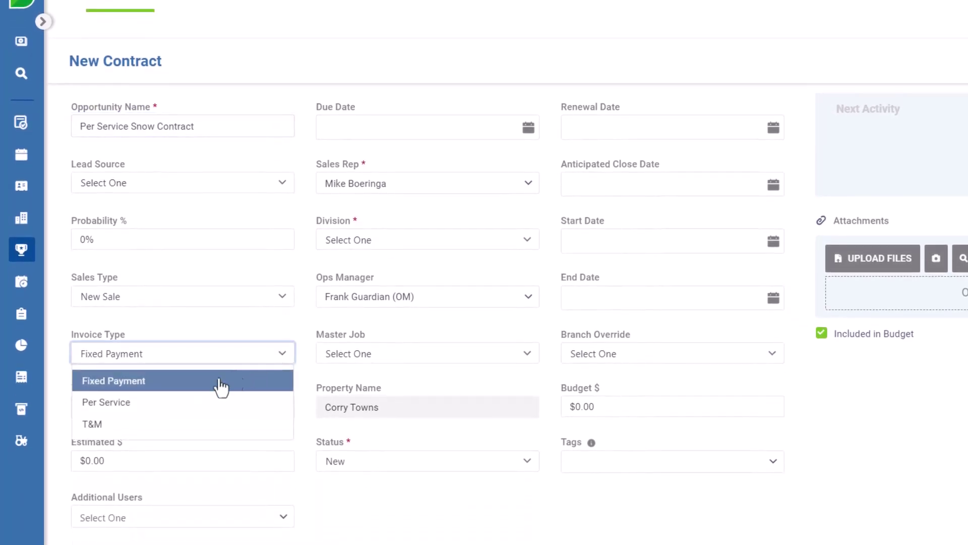
click(170, 403)
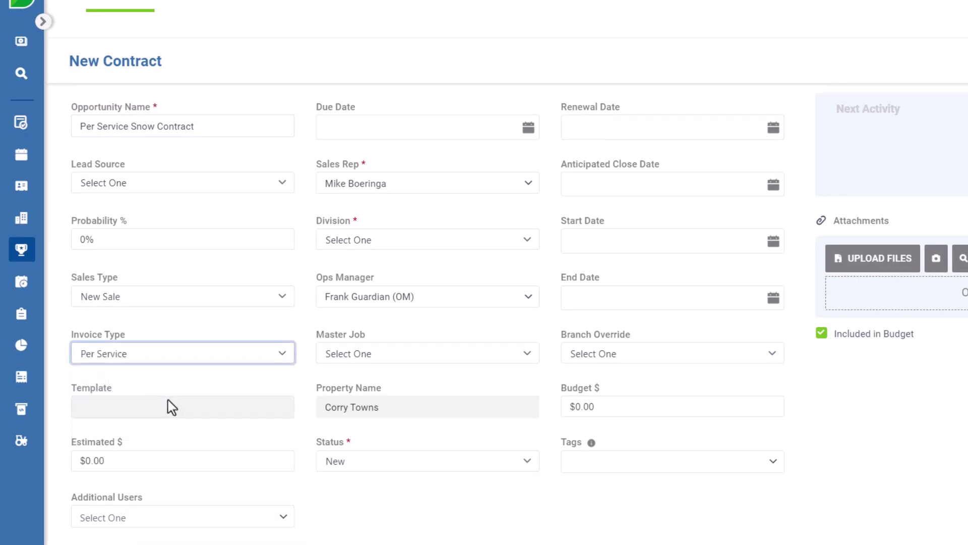
click(527, 240)
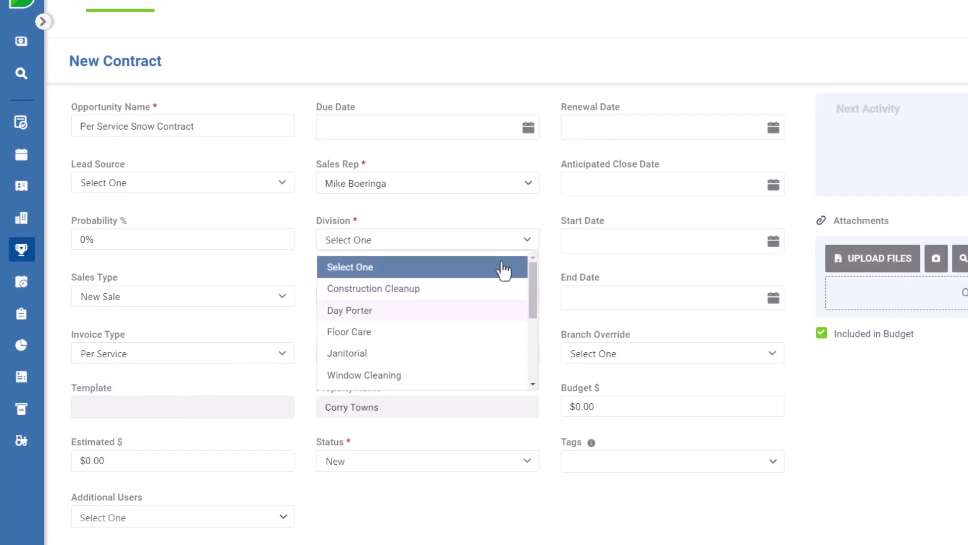
scroll(404, 358, down, 3)
click(381, 377)
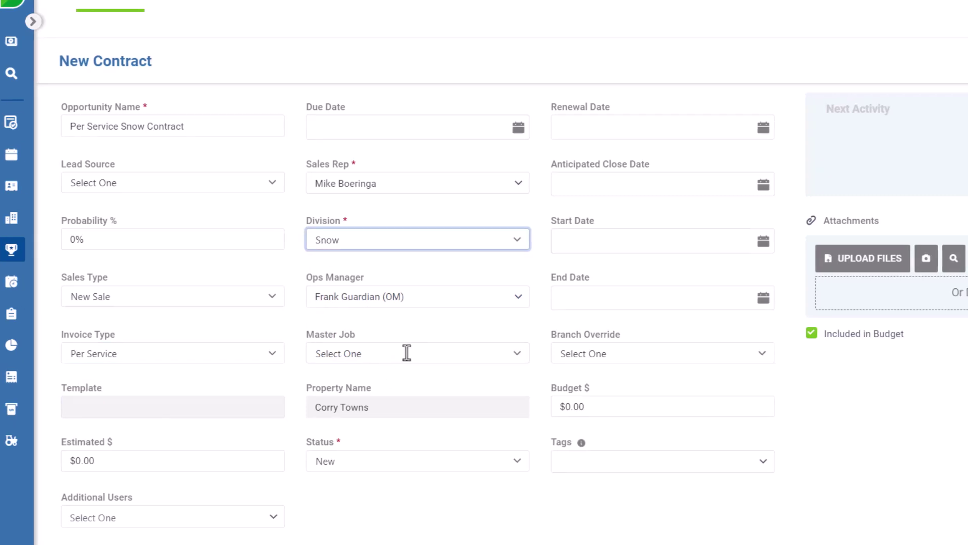
Step: Set the contract's start date to 11/1/2022 and its end date to 3/31/2023
click(622, 233)
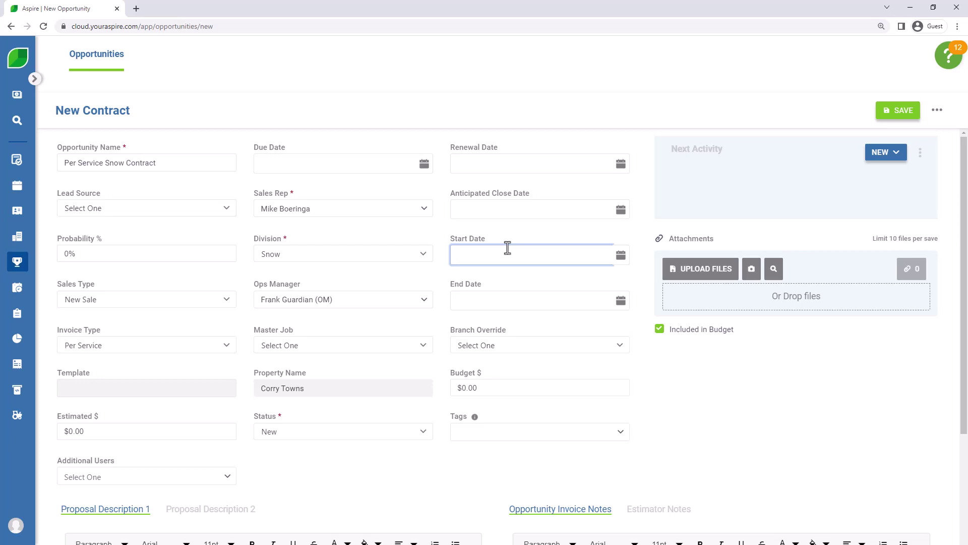
text(11/1/2022)
click(620, 301)
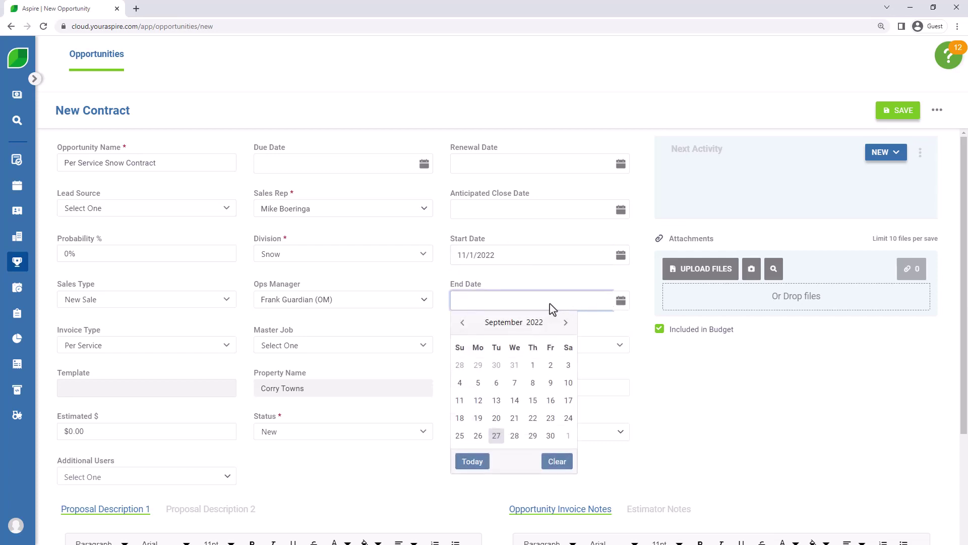
click(567, 324)
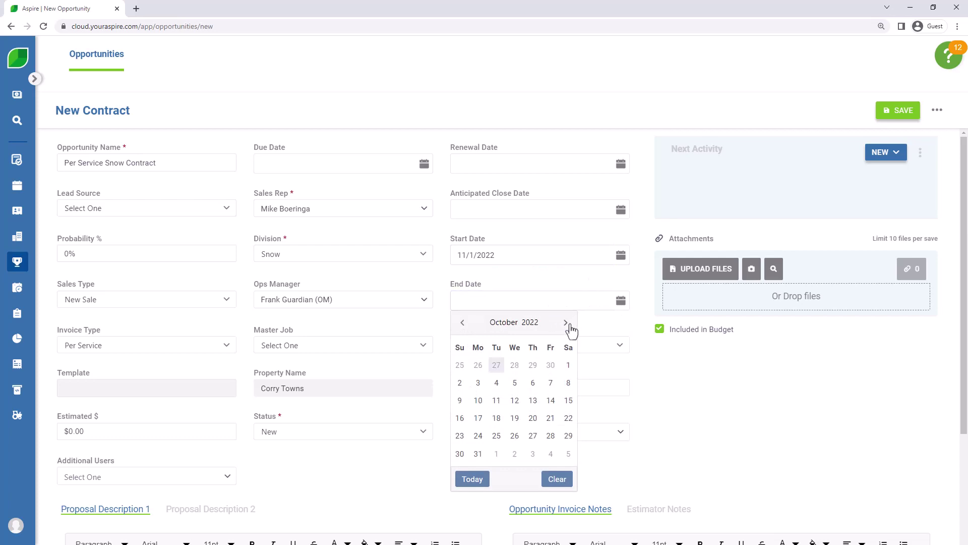
click(567, 324)
click(567, 323)
click(567, 324)
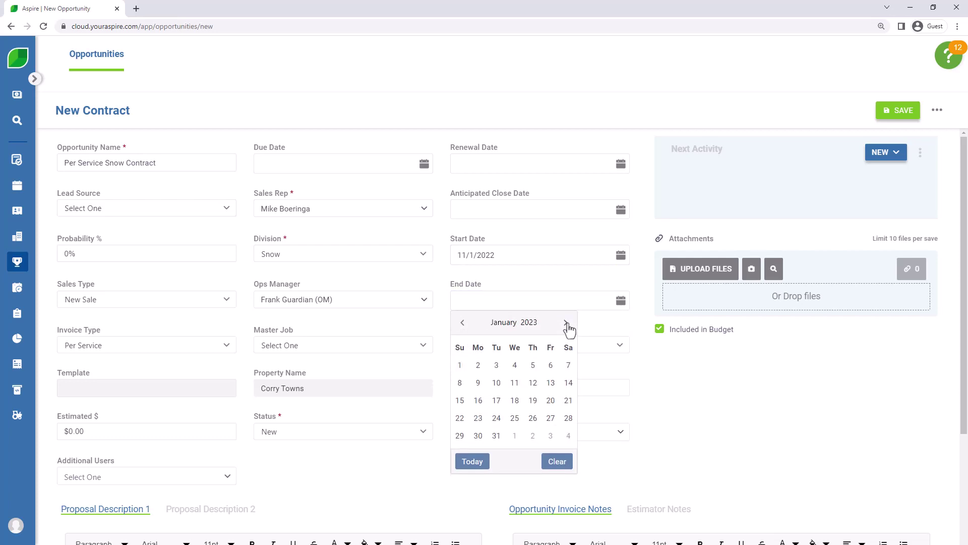
click(567, 323)
click(566, 323)
click(553, 436)
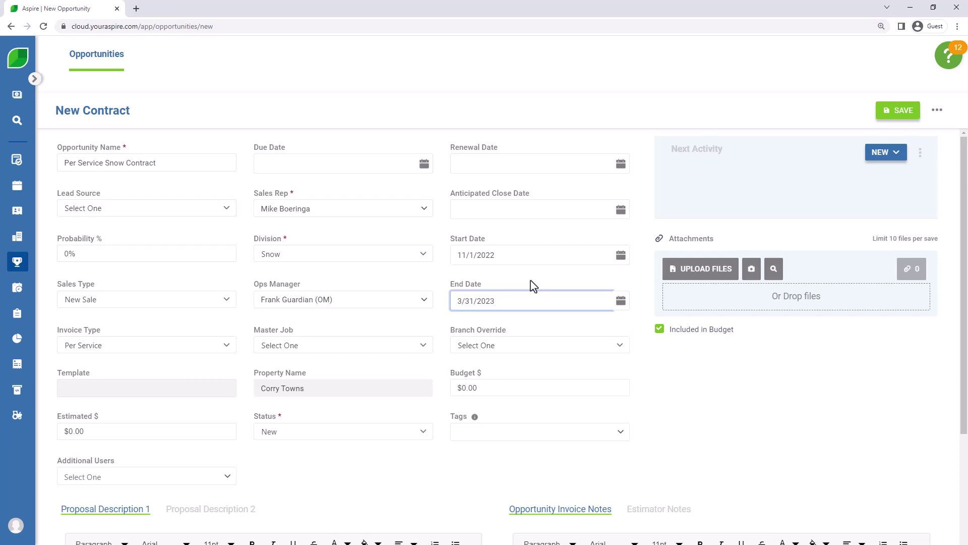
Step: Create the contract's estimate and add the Snow Plowing 1-3" service to the Default Group
click(937, 111)
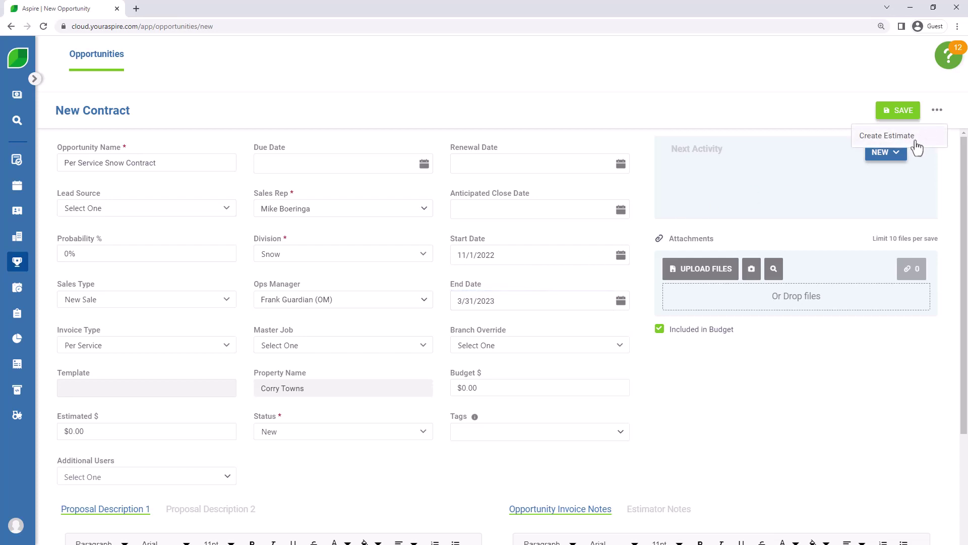
click(907, 137)
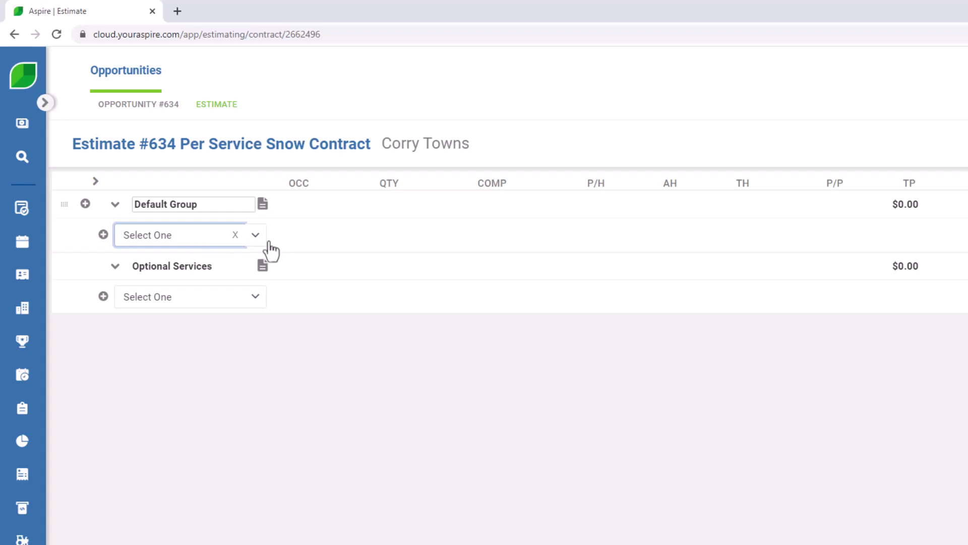
text(plow)
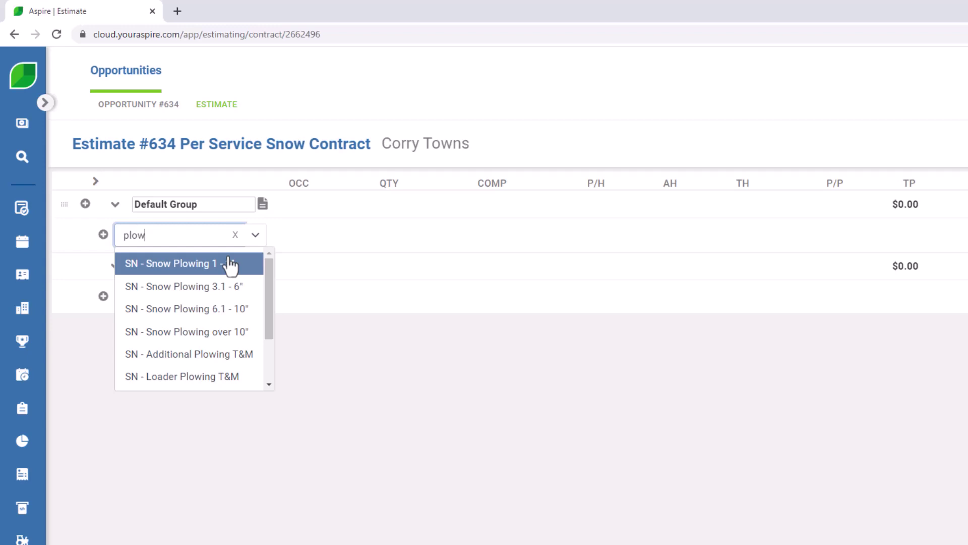
click(192, 264)
Step: Add the Snow Plowing 3.1 - 6" and Snow Plowing 6.1 - 10" services to the Default Group
click(162, 290)
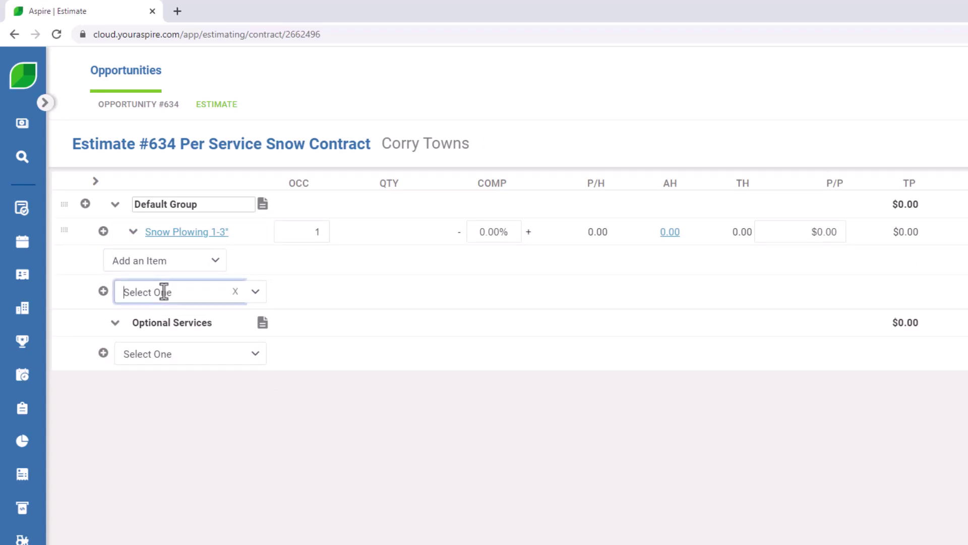
text(plow)
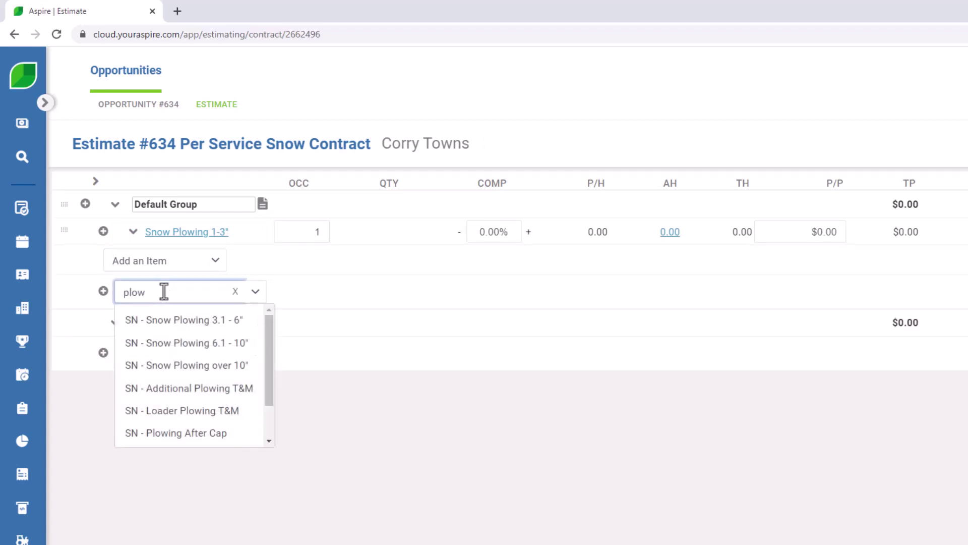
click(185, 321)
click(180, 349)
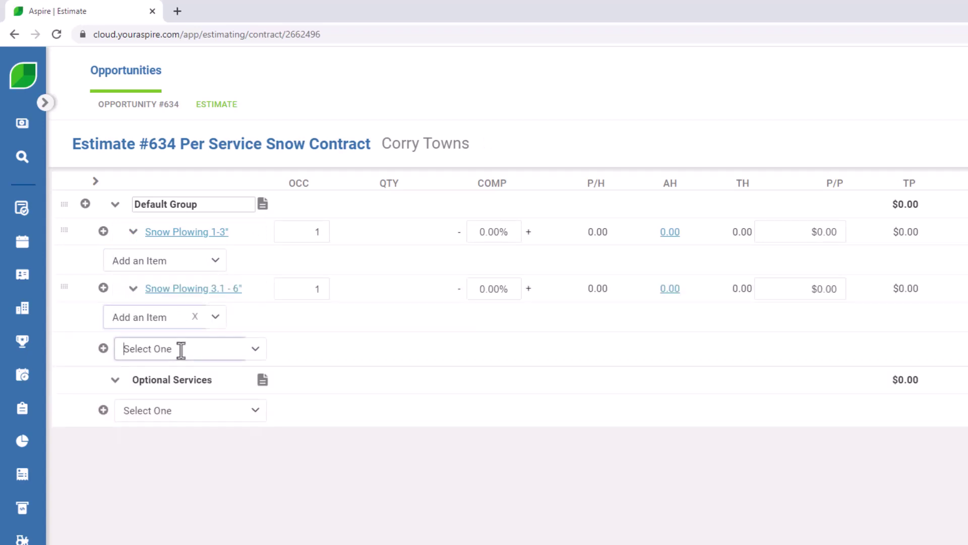
text(plow)
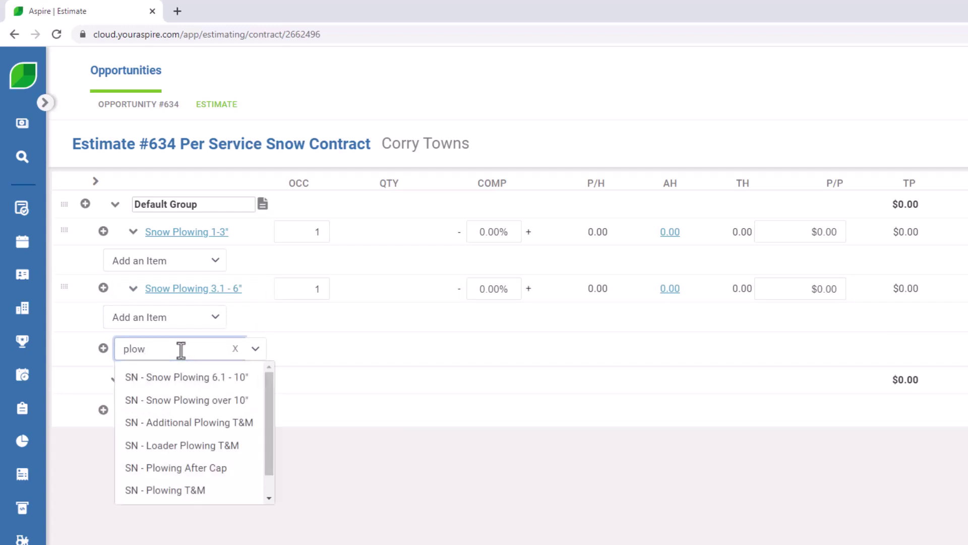
click(194, 378)
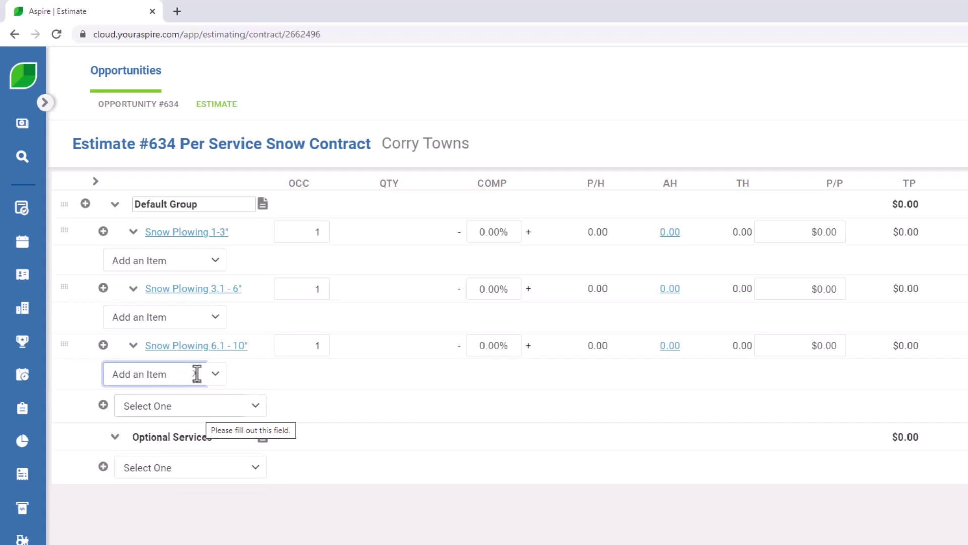
Step: Add the Snow Plowing over 10" service to the Default Group
click(200, 408)
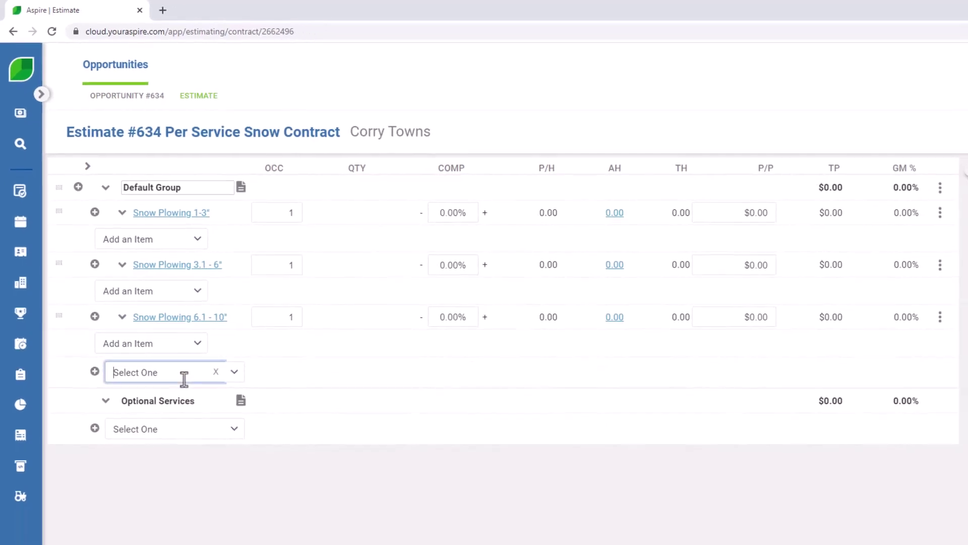
text(plow)
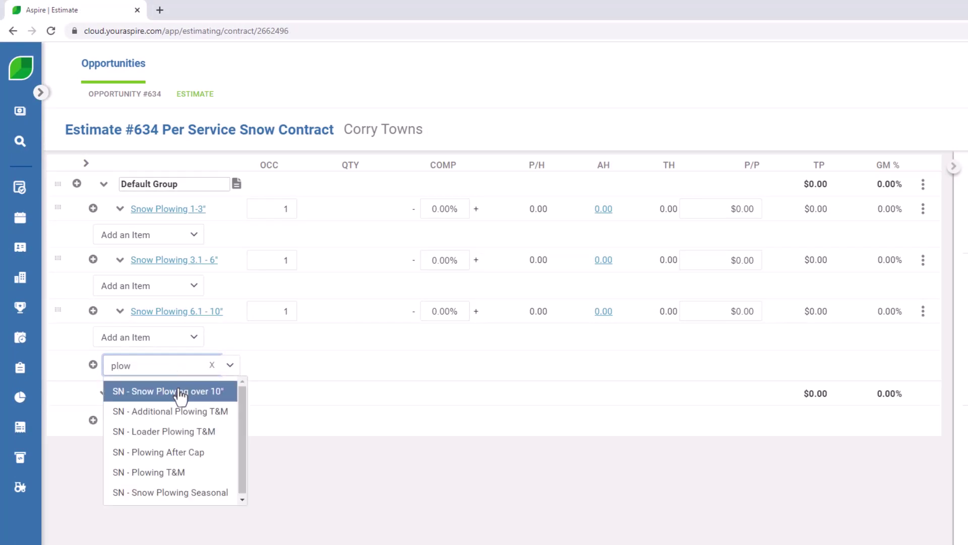
click(180, 394)
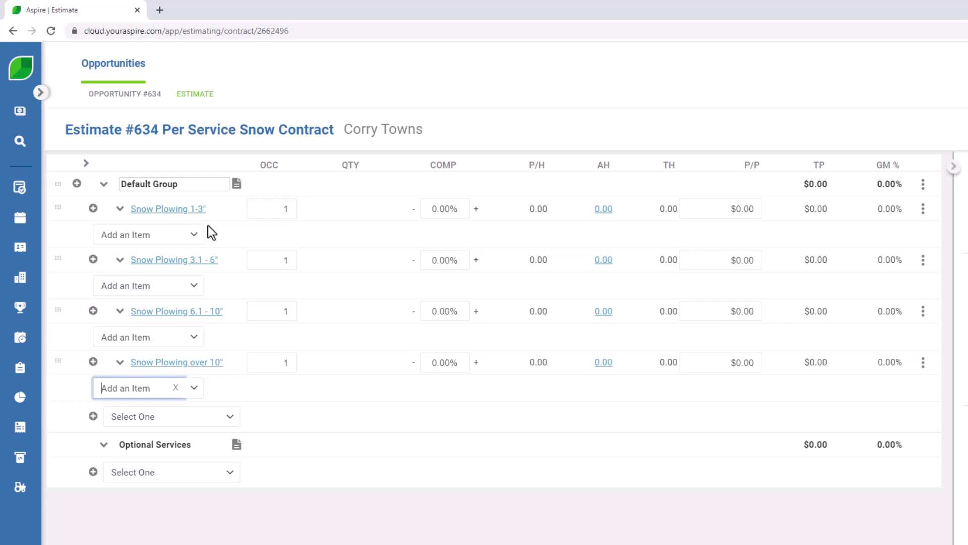
Step: Find the snow clearing services and add Snow Clearing Walkways, 3.1 - 6" to the Default Group
click(167, 416)
text(sl)
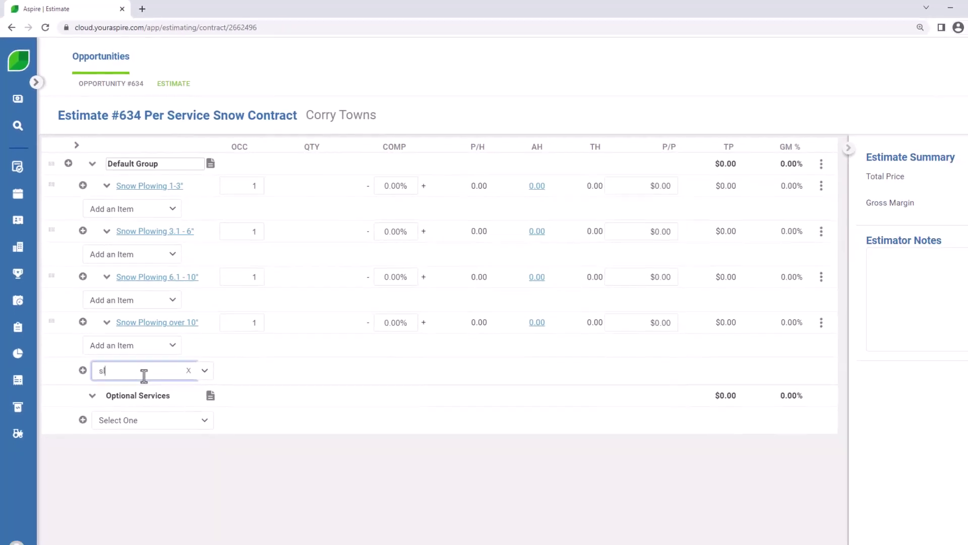
text(ear)
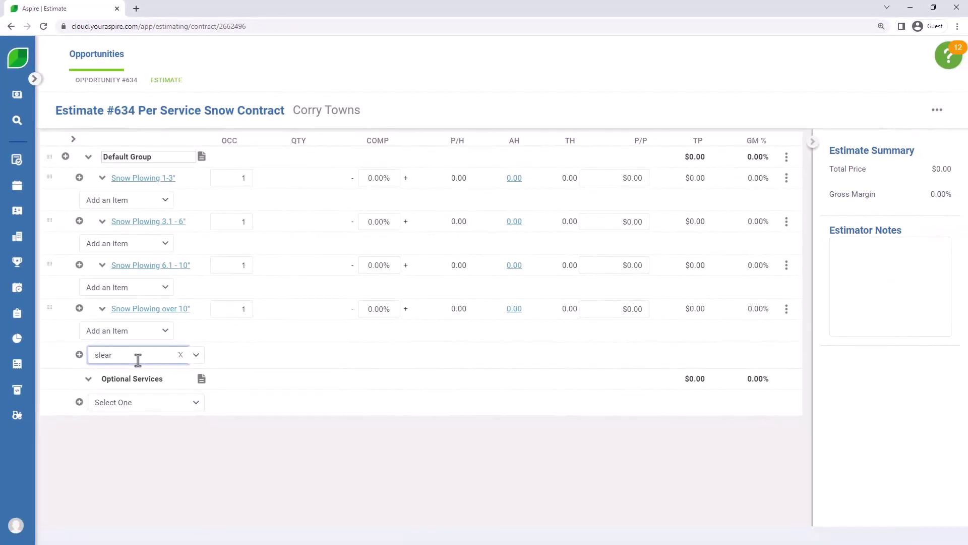
key(BackSpace)
key(BackSpace)
key(BackSpace)
key(BackSpace)
key(BackSpace)
text(clear)
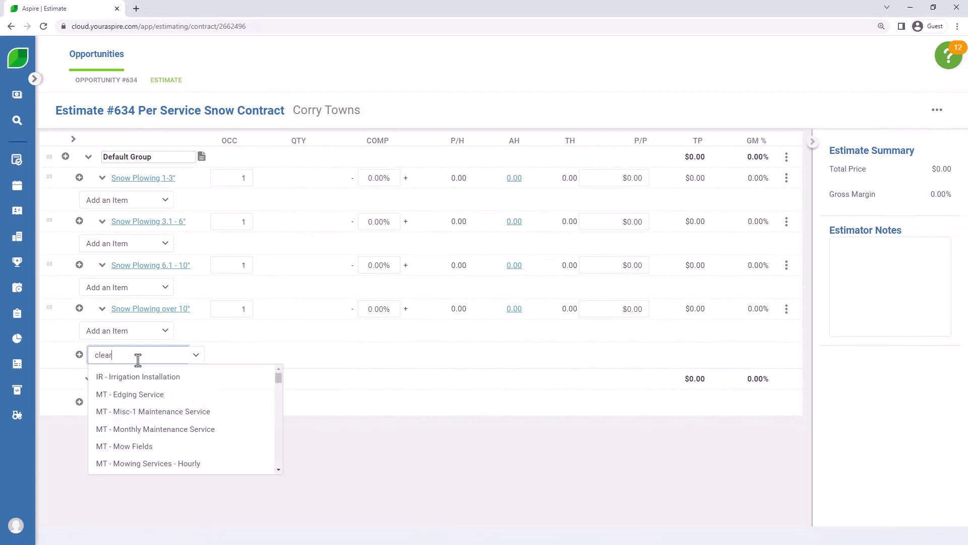
click(161, 378)
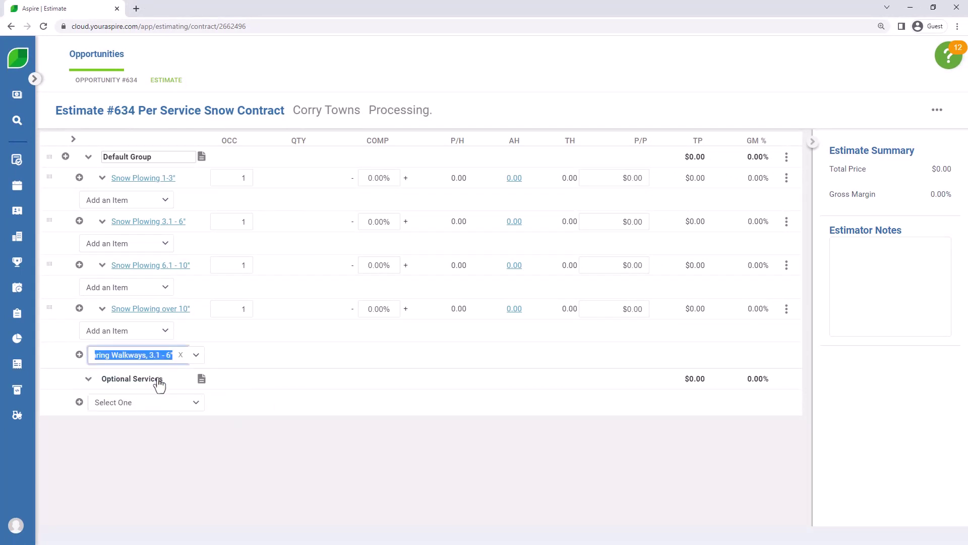
Step: Add the Snow Clearing Walkways, 6.1 - 10" and Snow Clearing Walkways, 1 - 3" services to the Default Group
click(126, 399)
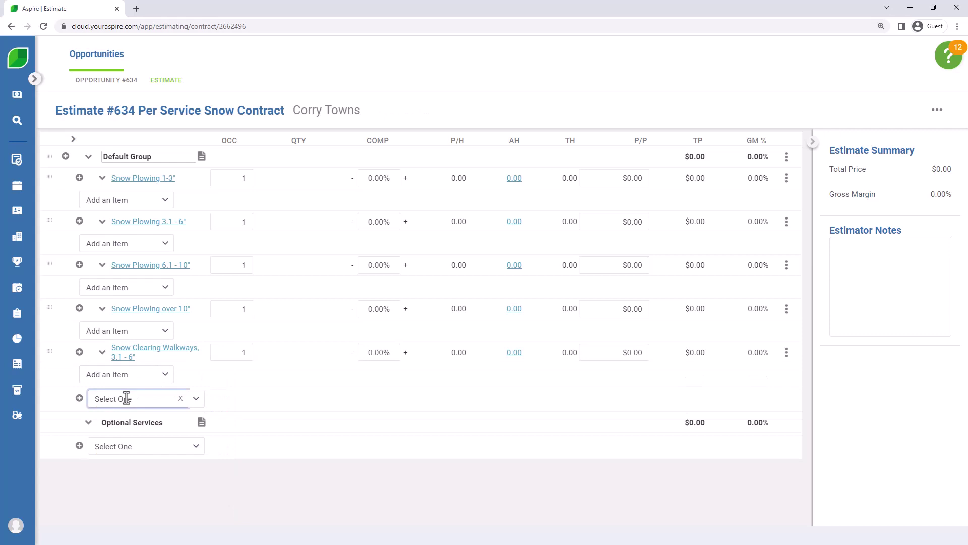
text(clear)
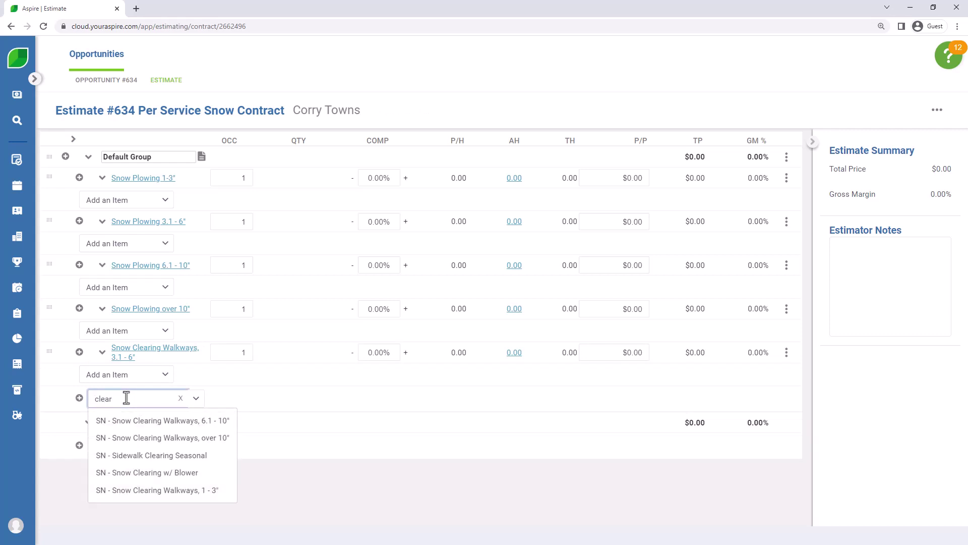
click(132, 419)
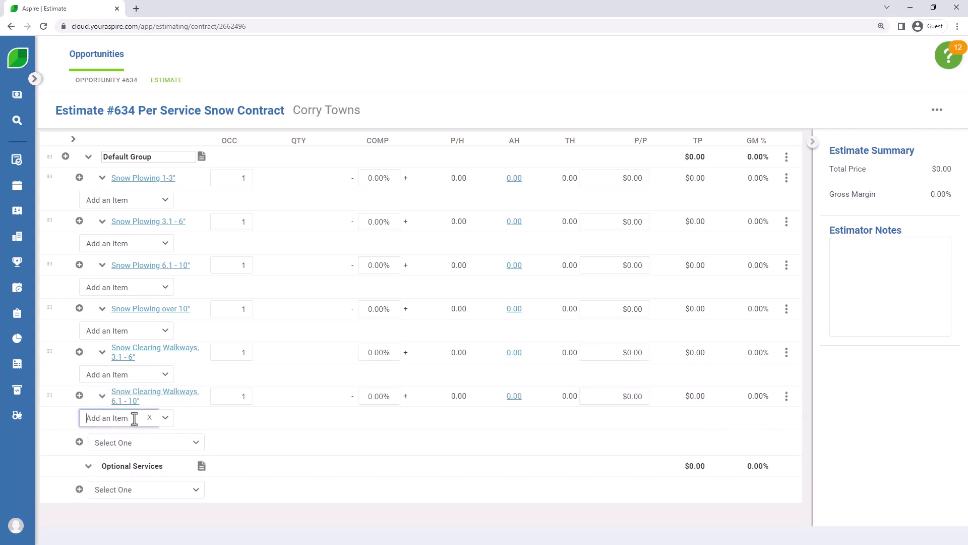
click(156, 448)
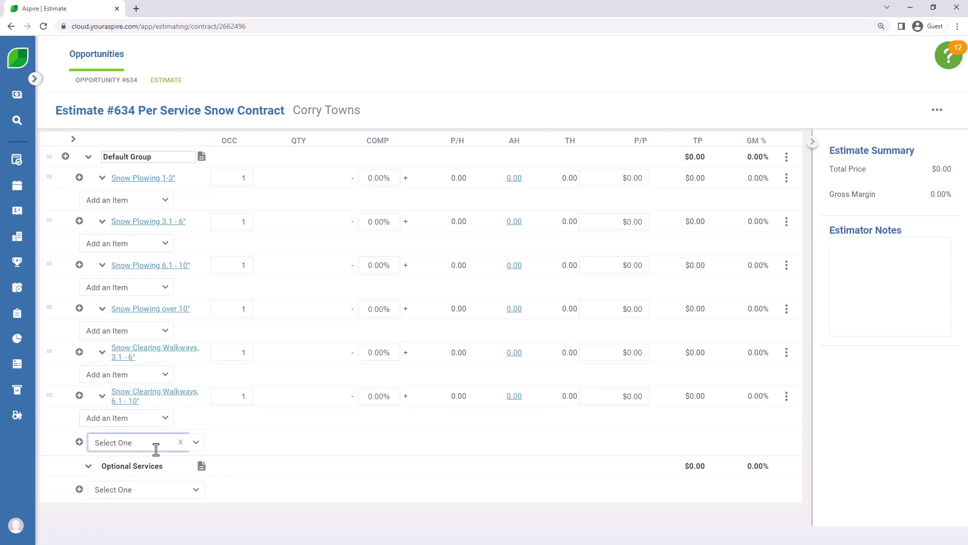
text(clear)
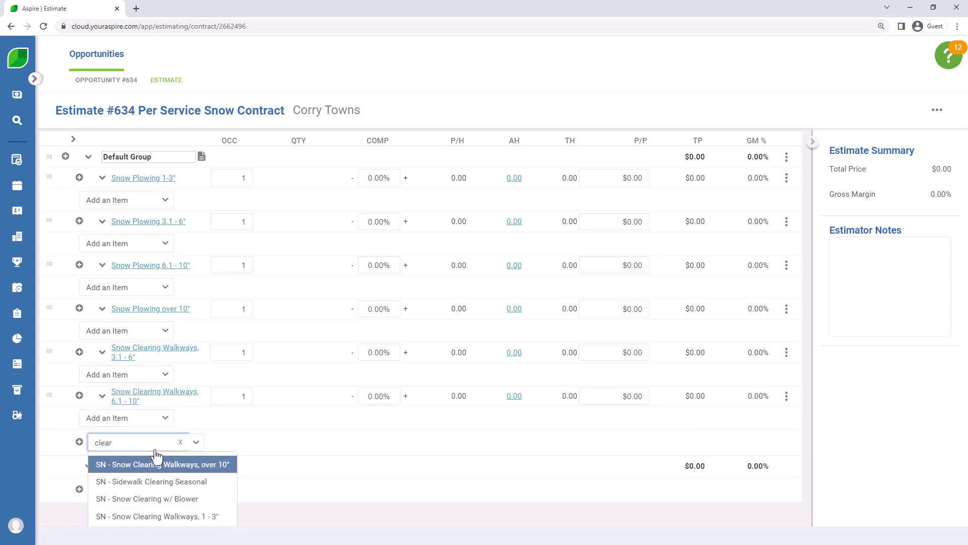
click(160, 520)
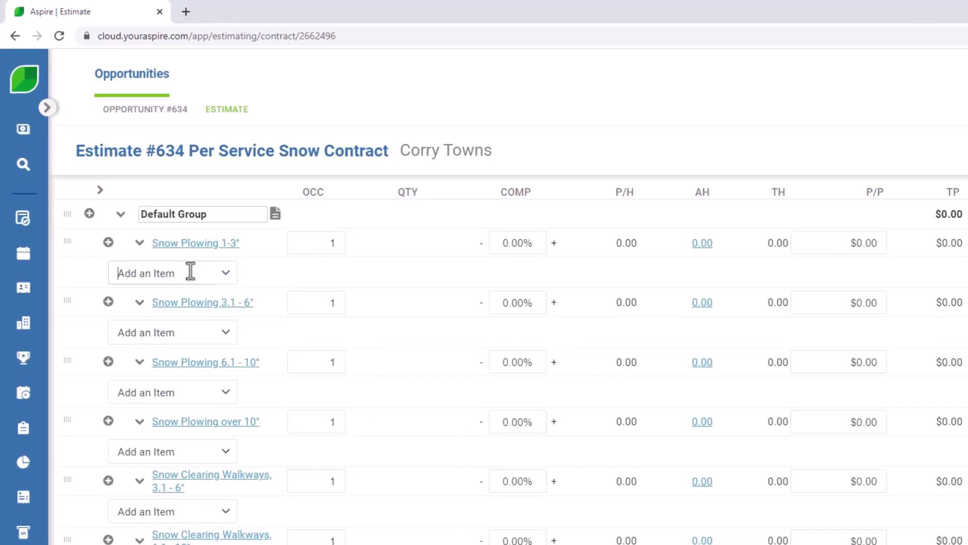
Step: Add the 1" - 3" Snow Plowing kit to the Snow Plowing 1-3" service
click(191, 271)
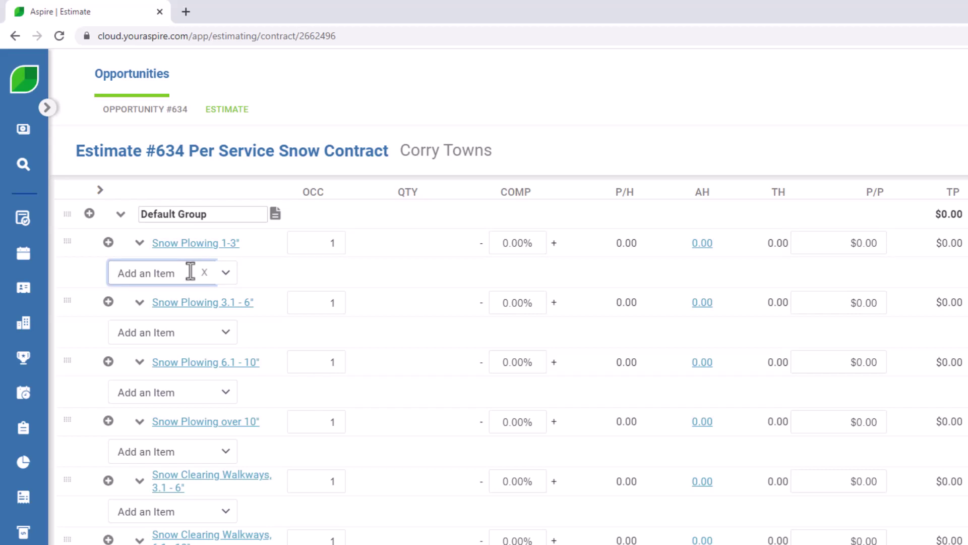
text(plowin)
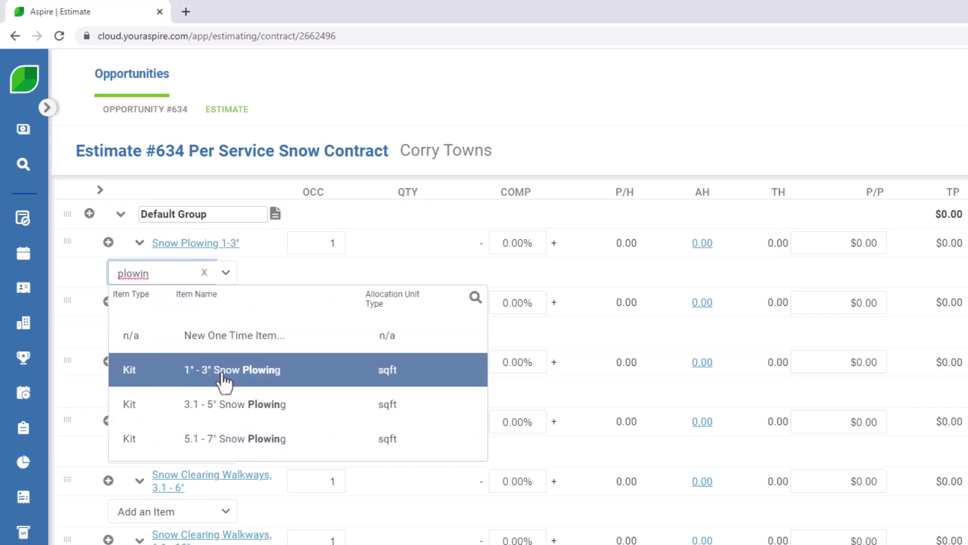
click(222, 375)
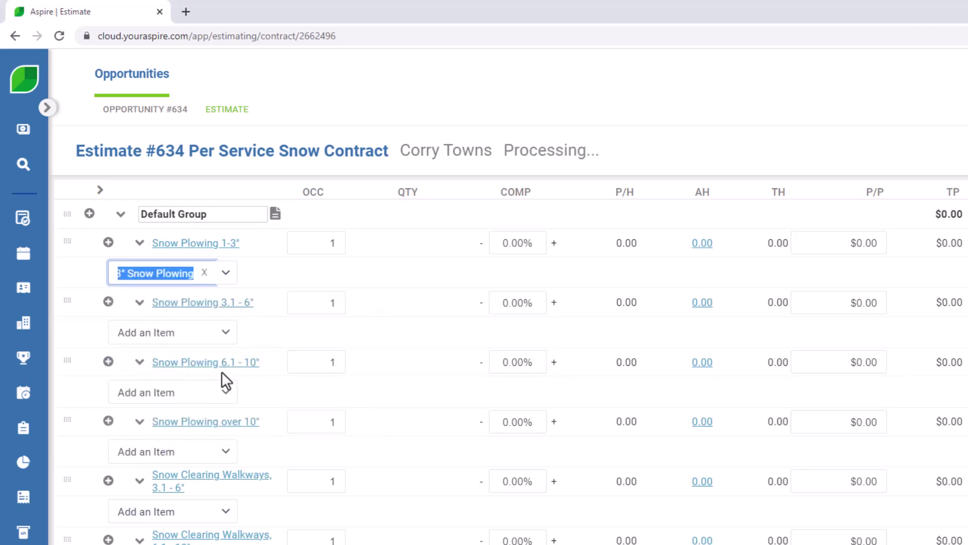
Step: Add the 3.1 - 5" Snow Plowing kit to the Snow Plowing 3.1 - 6" service
scroll(221, 357, down, 1)
click(178, 299)
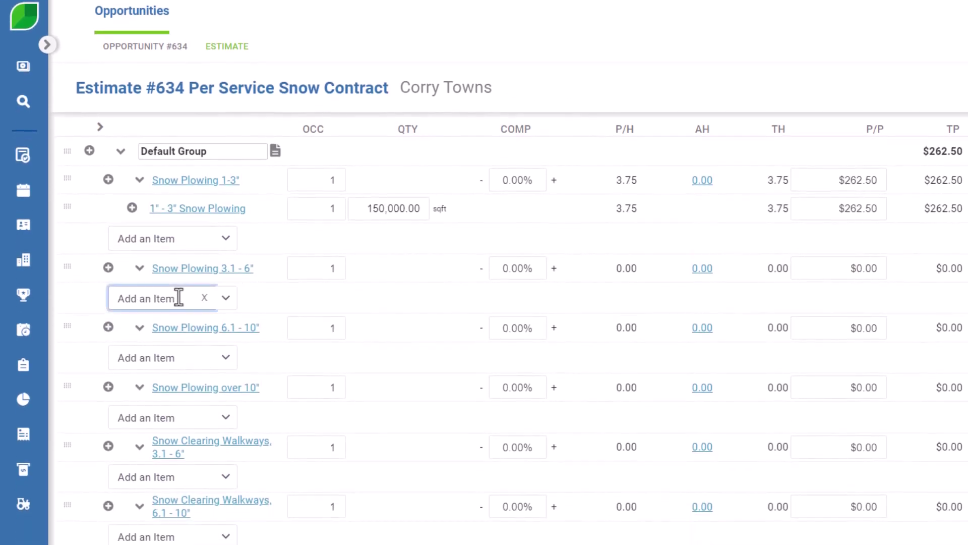
text(plow)
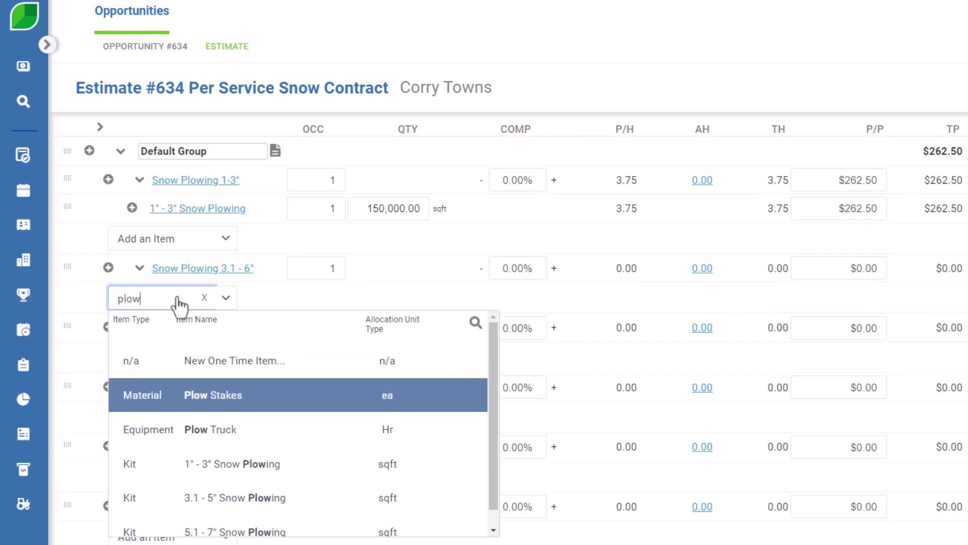
key(Down)
key(Down)
key(Down)
scroll(245, 484, down, 1)
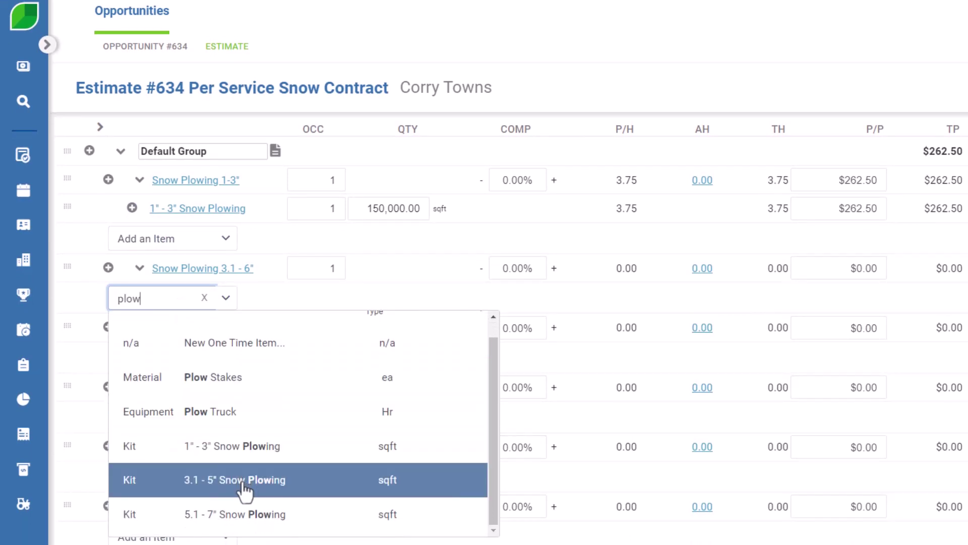
click(242, 483)
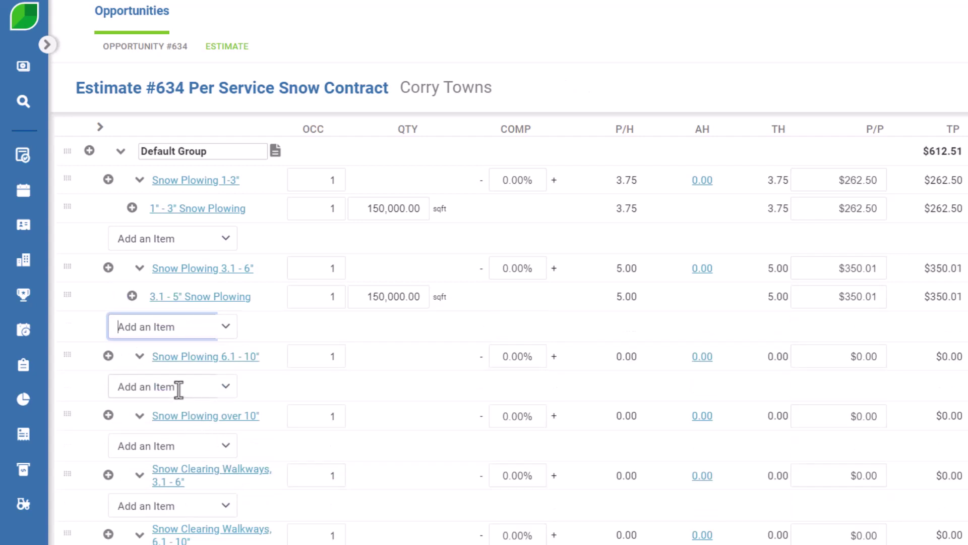
Step: Add the 5.1 - 7" Snow Plowing kit to the Snow Plowing 6.1 - 10" service and review the kit's item details
click(178, 388)
text(plowi)
text(ng)
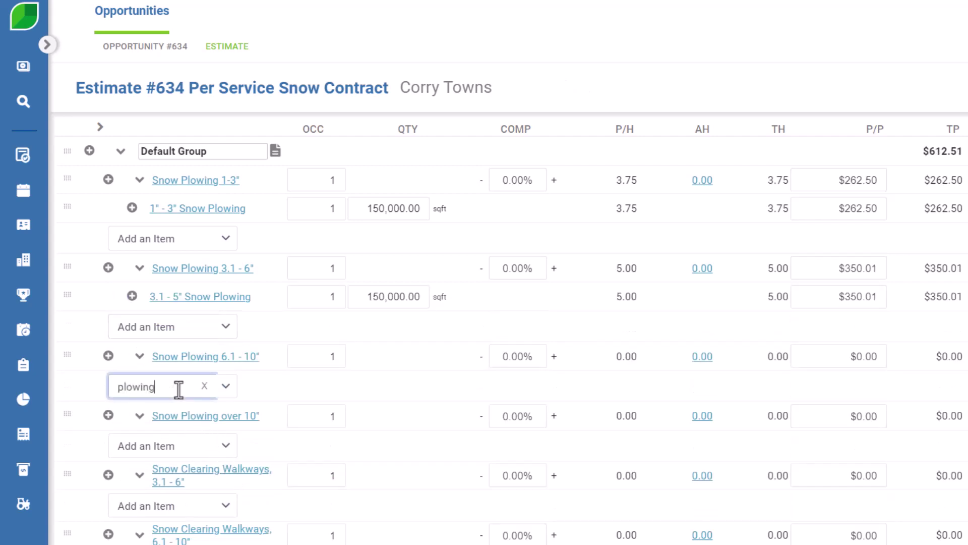
click(230, 541)
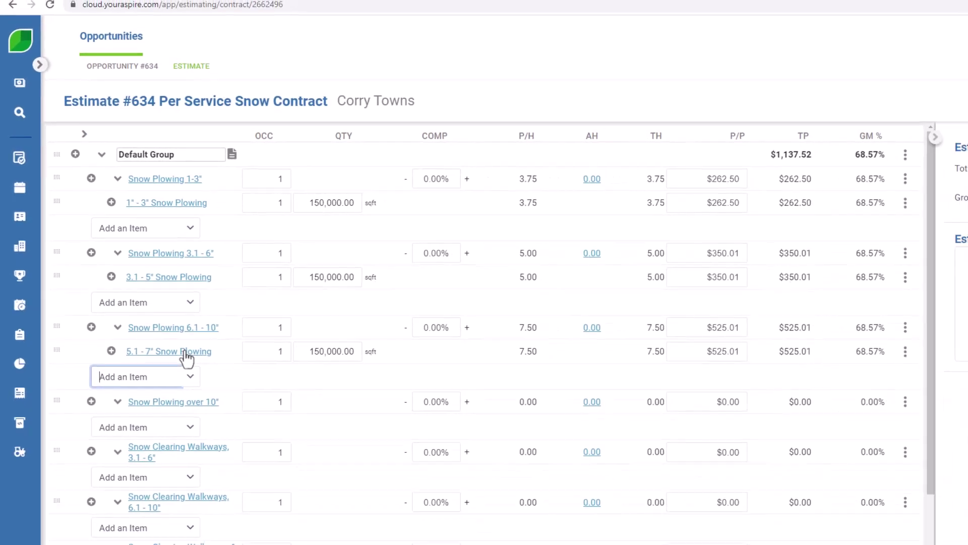
click(162, 329)
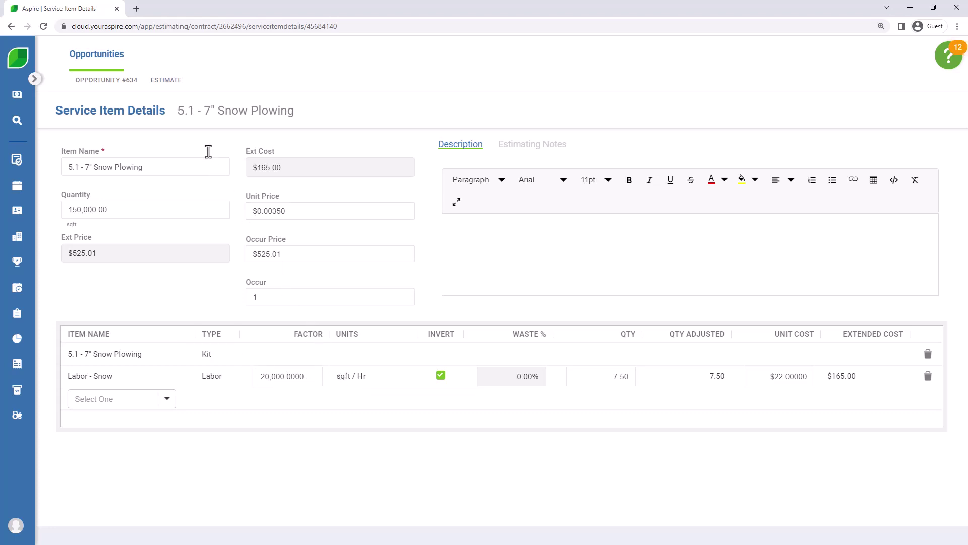
click(171, 84)
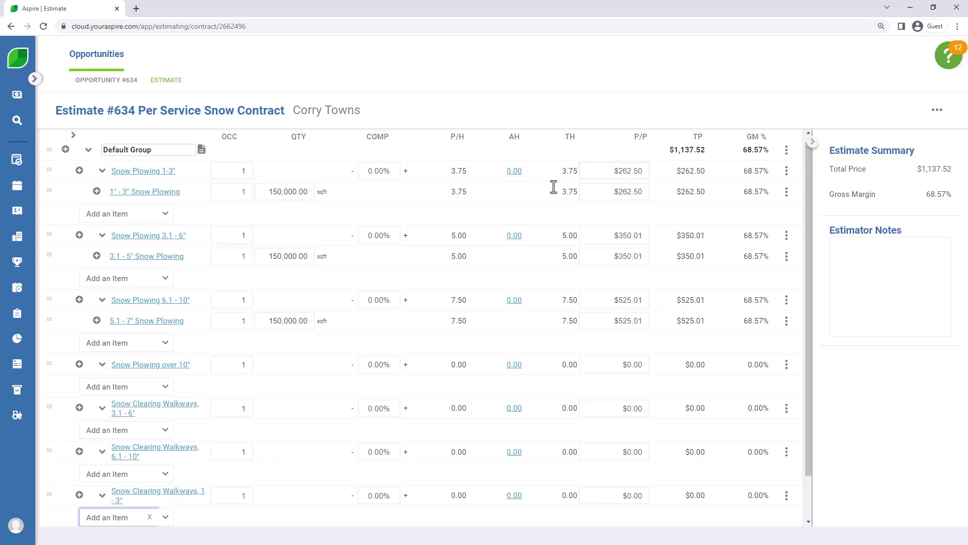
Step: Mark the Snow Plowing 1-3" service as As Needed and save its service details
click(150, 172)
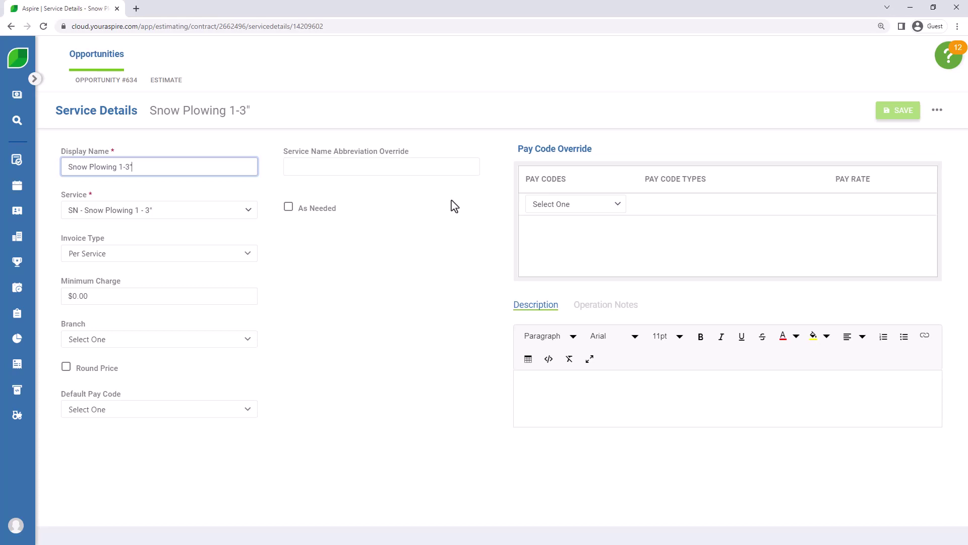
click(289, 207)
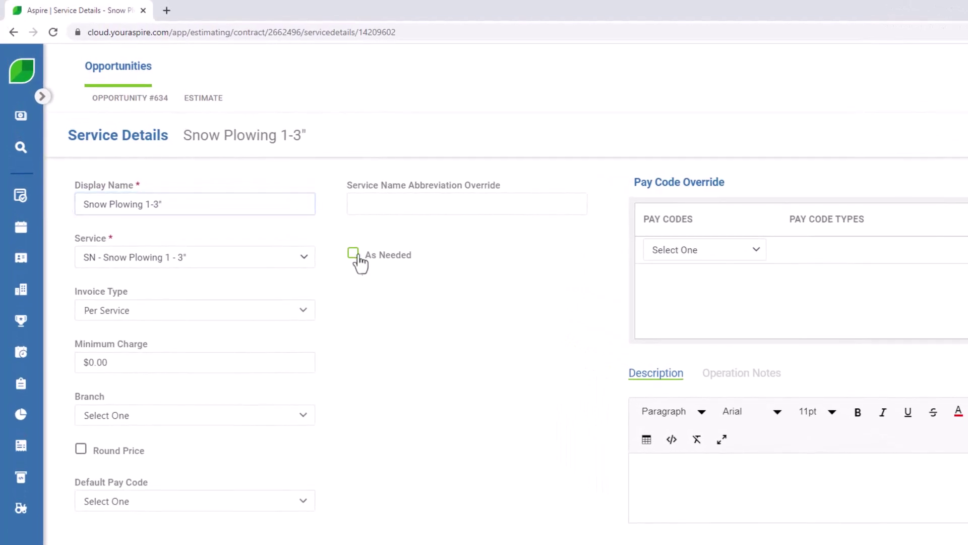
click(355, 254)
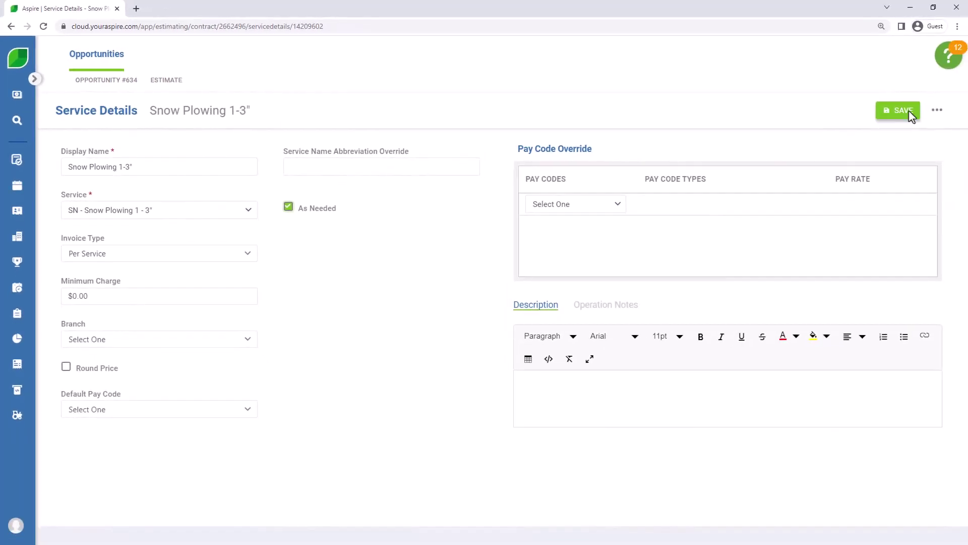
click(912, 115)
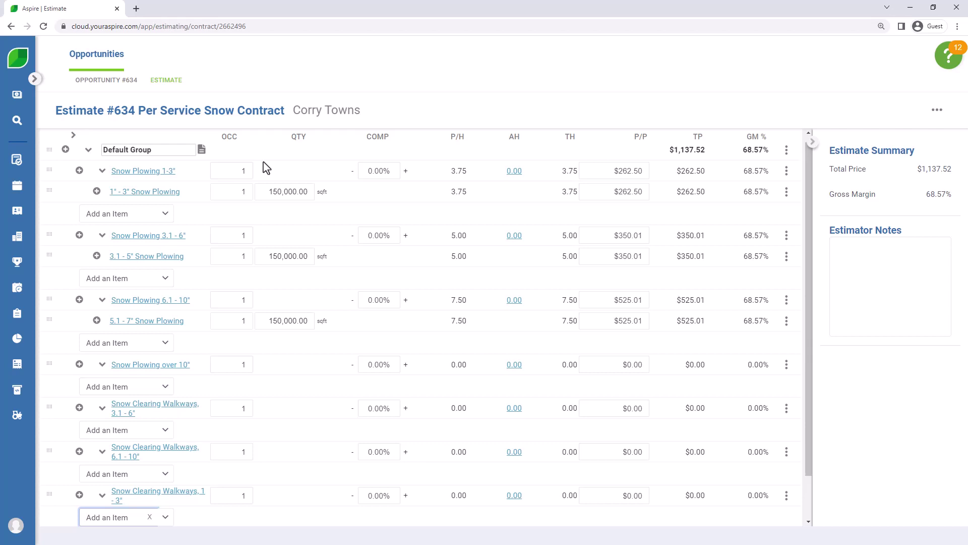
Step: Review the start and end dates in the contract's opportunity details, and return to the estimate
click(108, 84)
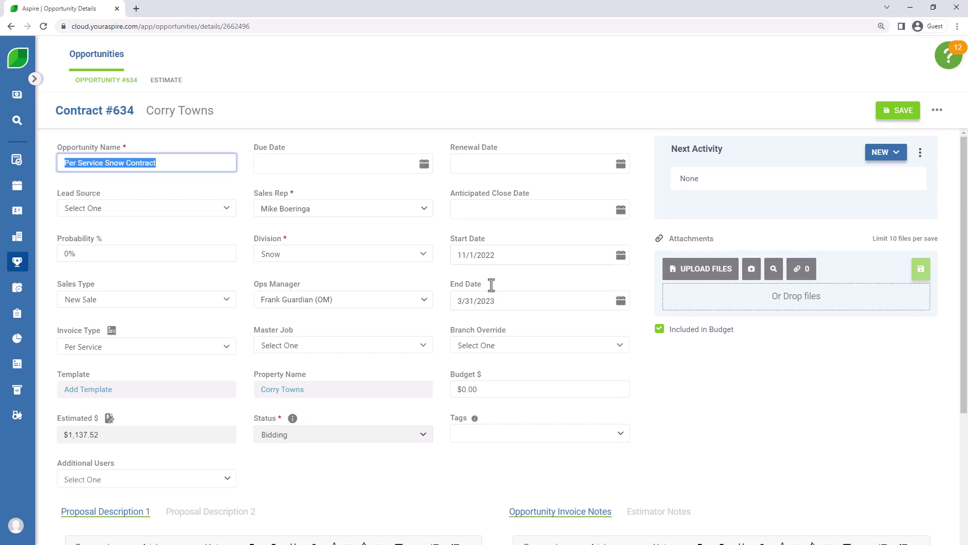
click(172, 82)
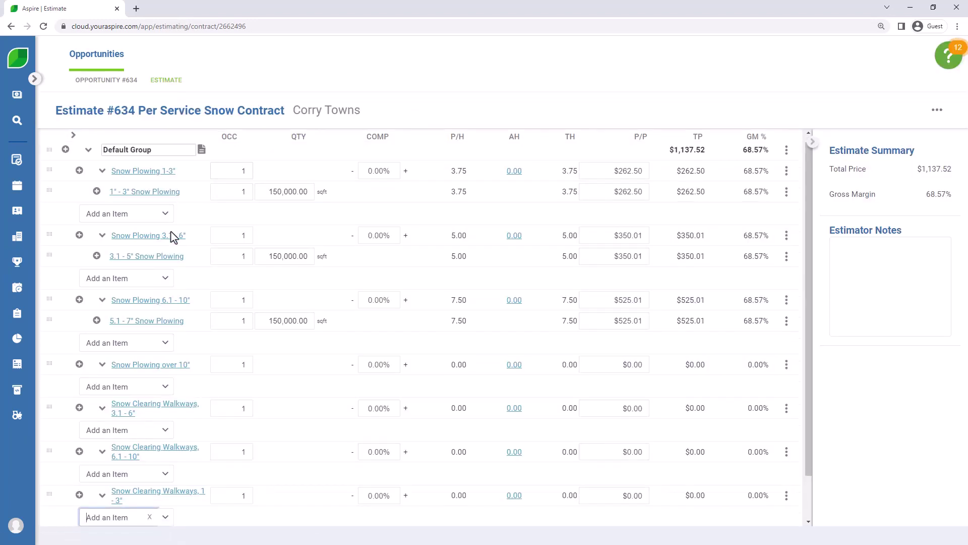
Step: Mark the Snow Plowing 3.1 - 6" service as As Needed and save its service details
click(171, 236)
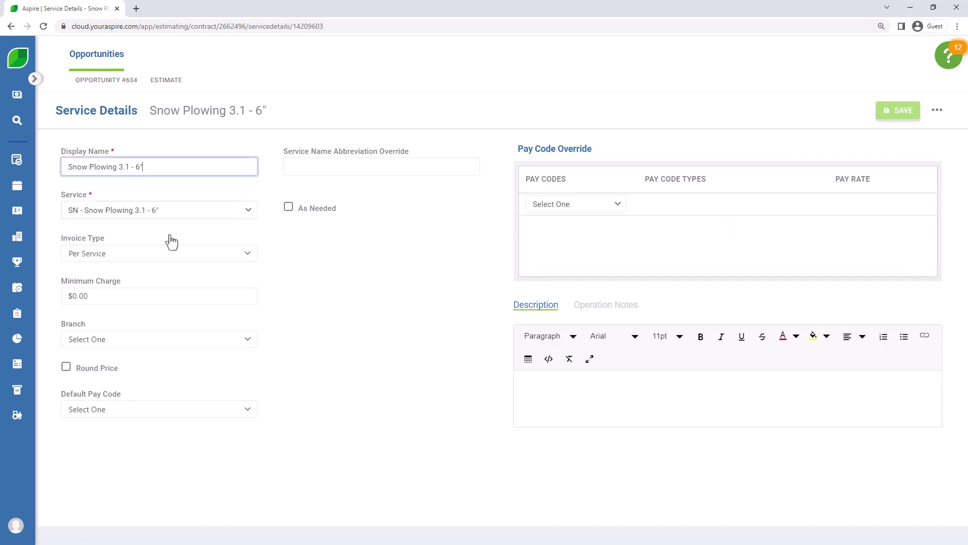
click(288, 207)
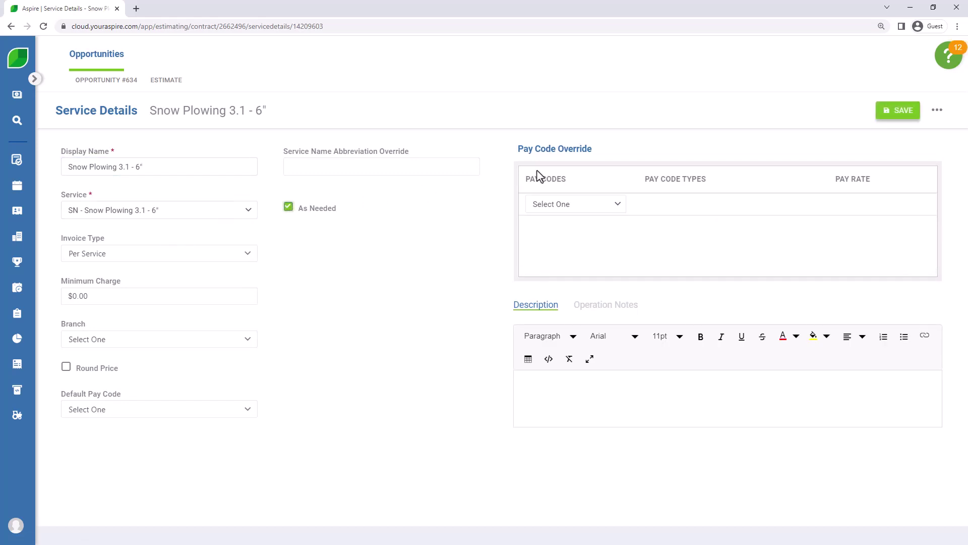
click(900, 111)
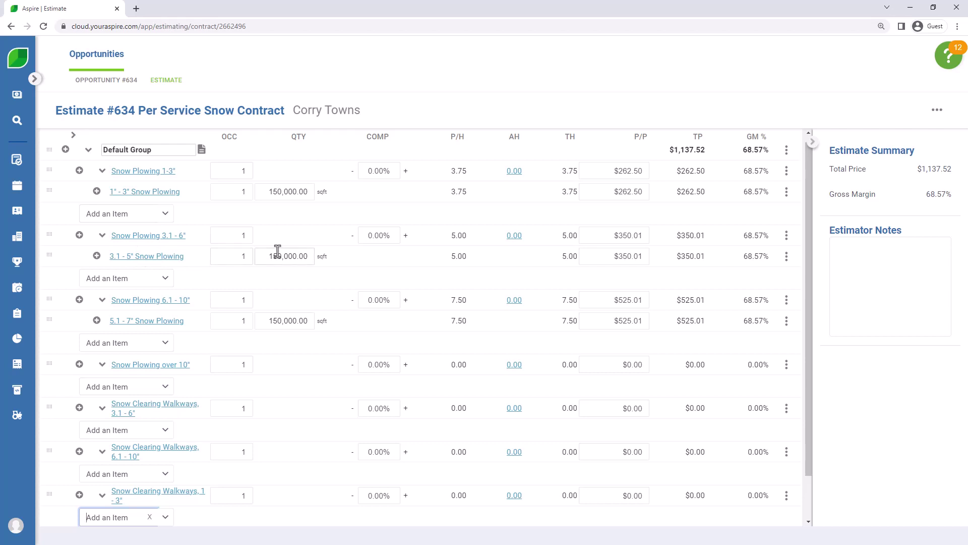
Step: Add the Labor - Snow item to the Snow Clearing Walkways, 3.1 - 6" service
click(129, 390)
click(120, 430)
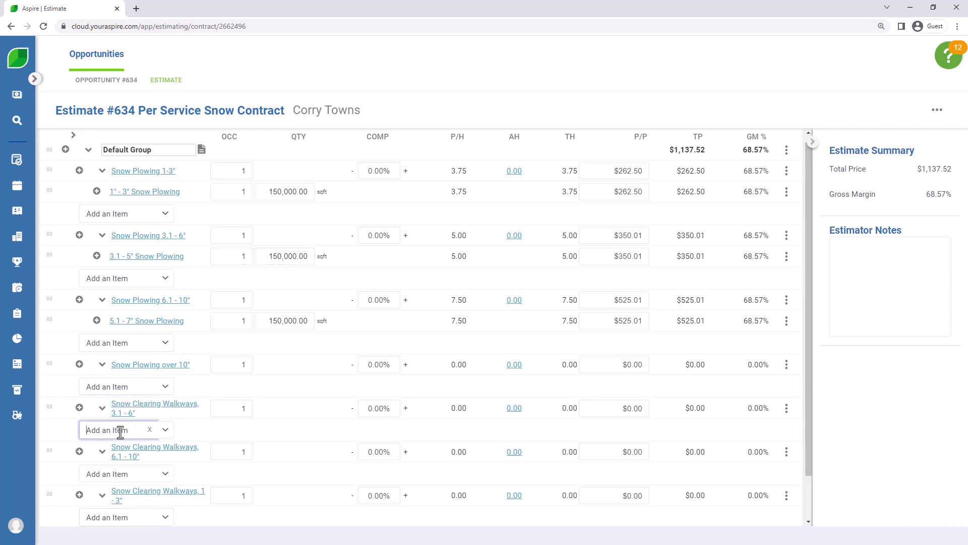
text(labor)
scroll(185, 362, down, 3)
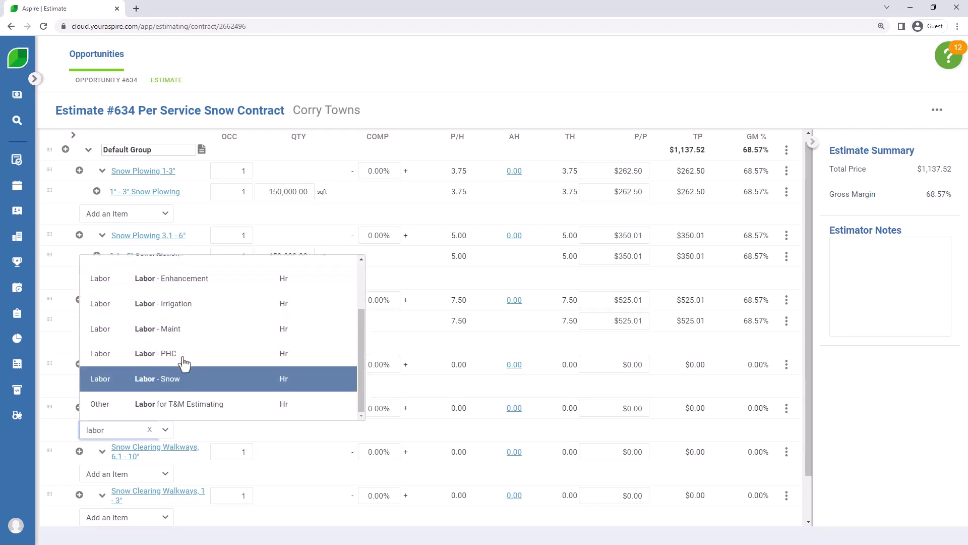
click(184, 379)
click(149, 445)
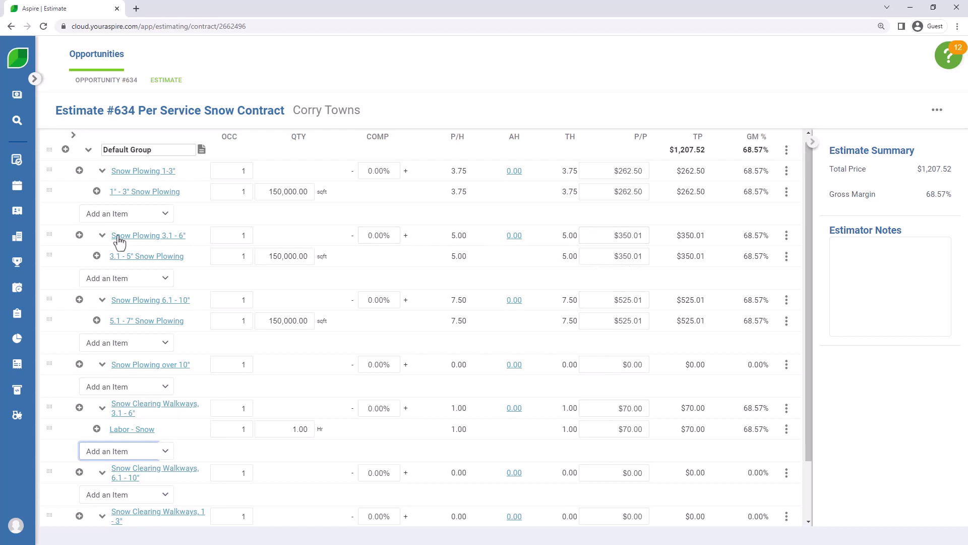
Step: Collapse the Snow Plowing 1-3", 3.1 - 6" and 6.1 - 10" services in the Default Group
click(103, 236)
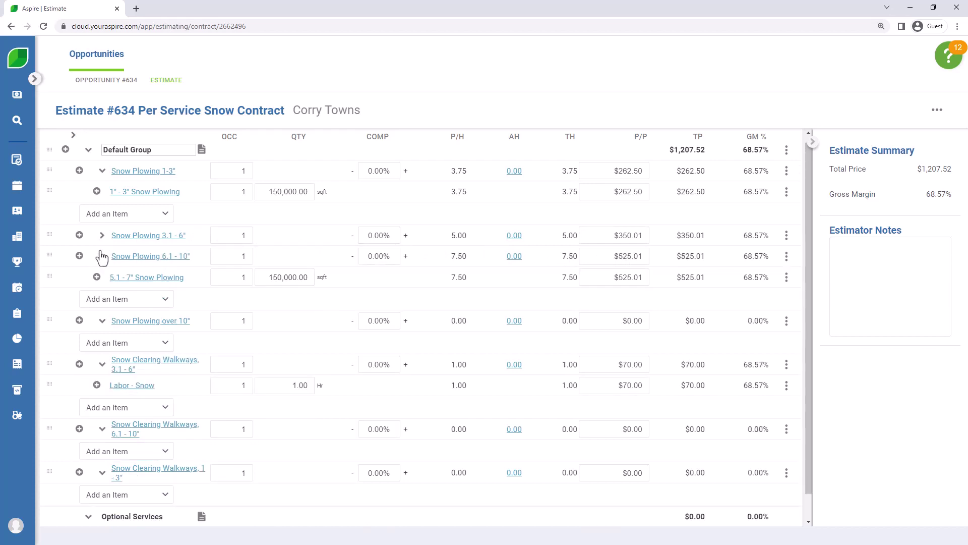
click(103, 256)
click(103, 180)
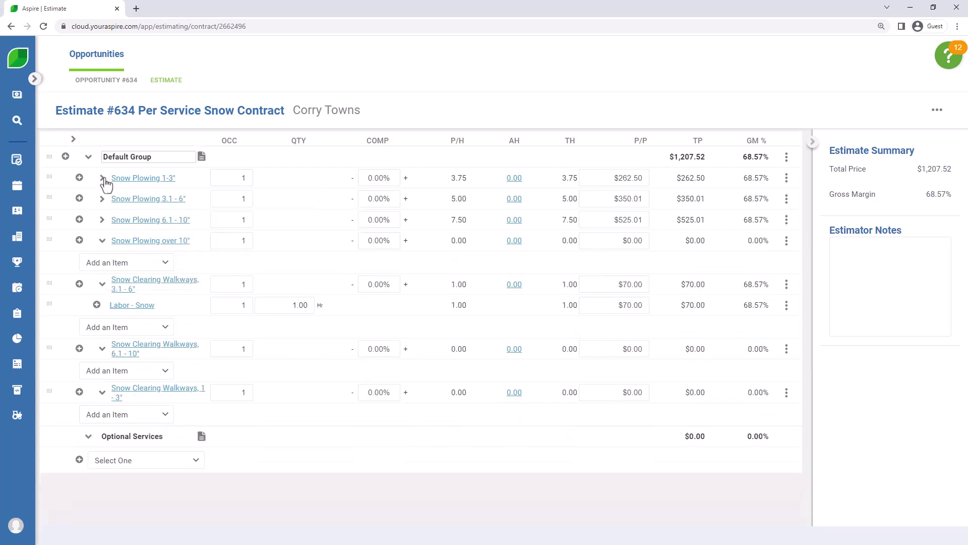